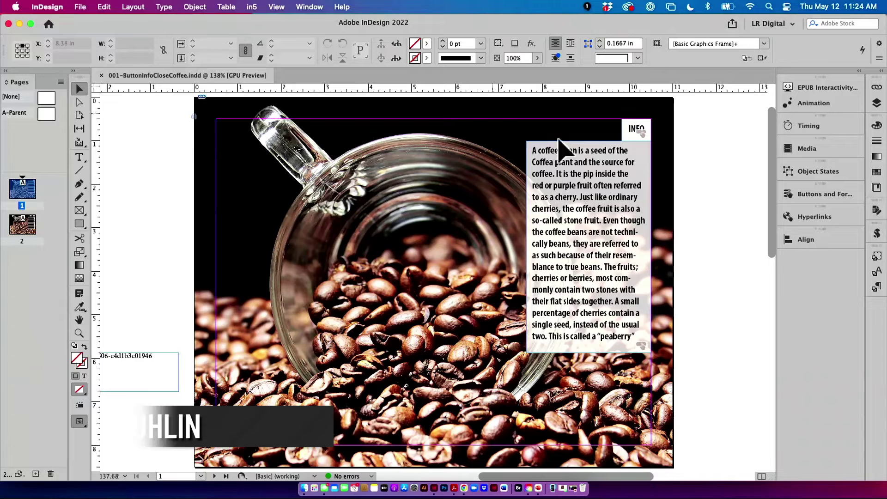
- Select the caption text frame on the coffee page
left_click(595, 183)
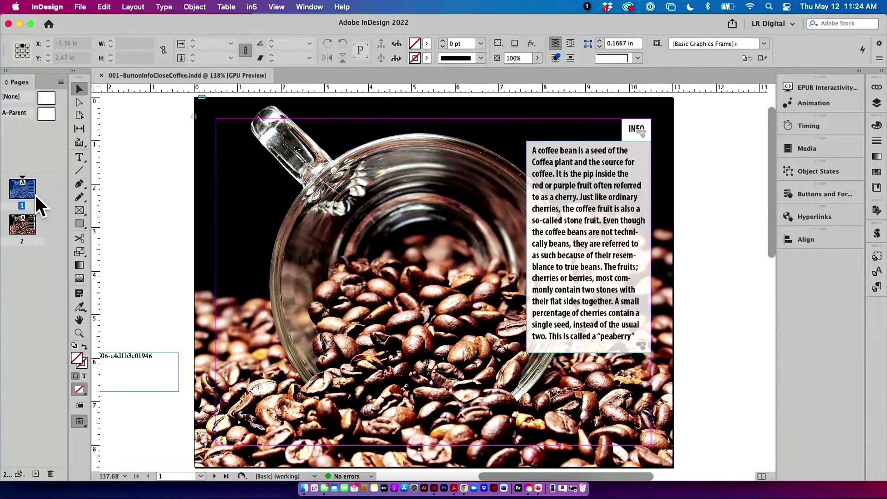
- Open the EPUB Interactivity Preview in single-page mode and play page 1
left_click(830, 88)
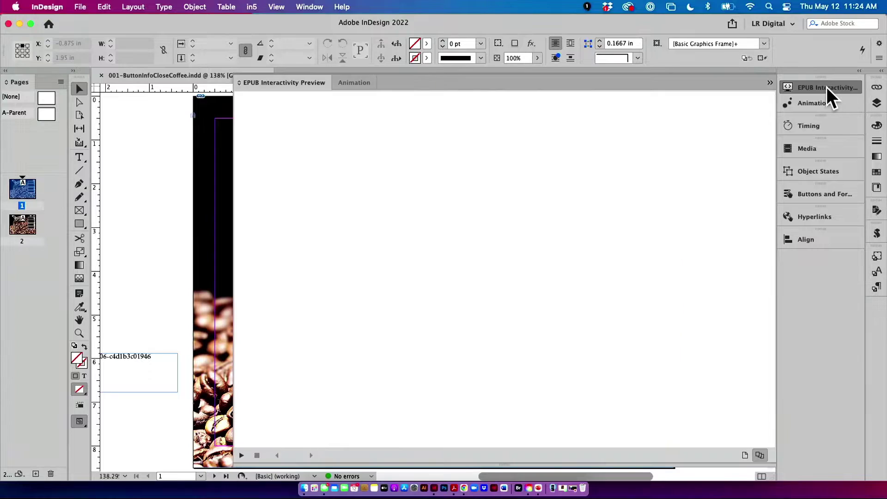
left_click(744, 456)
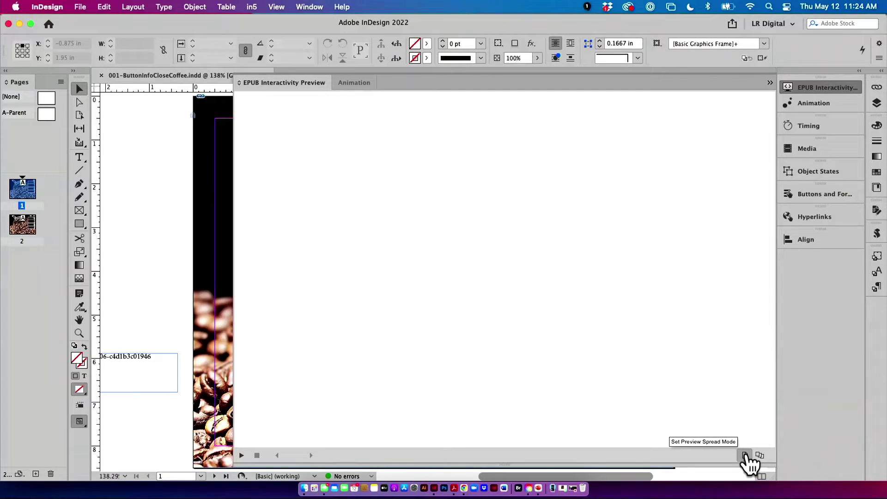
left_click(242, 454)
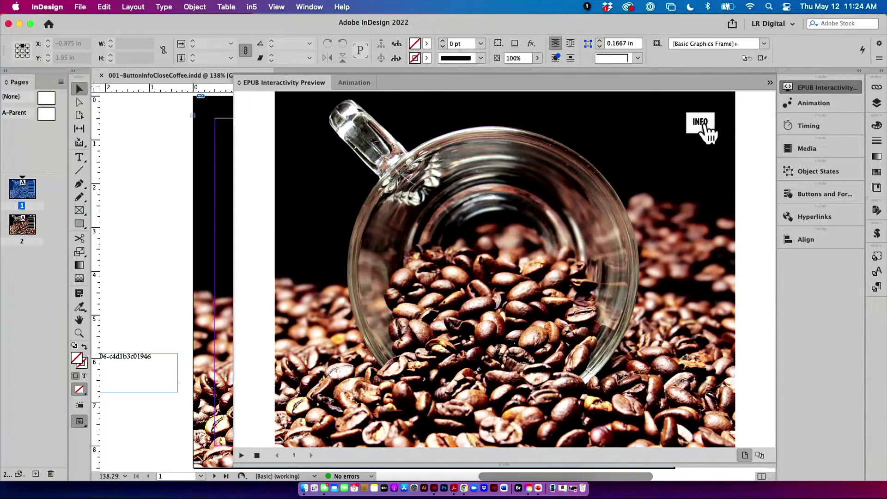
left_click(705, 126)
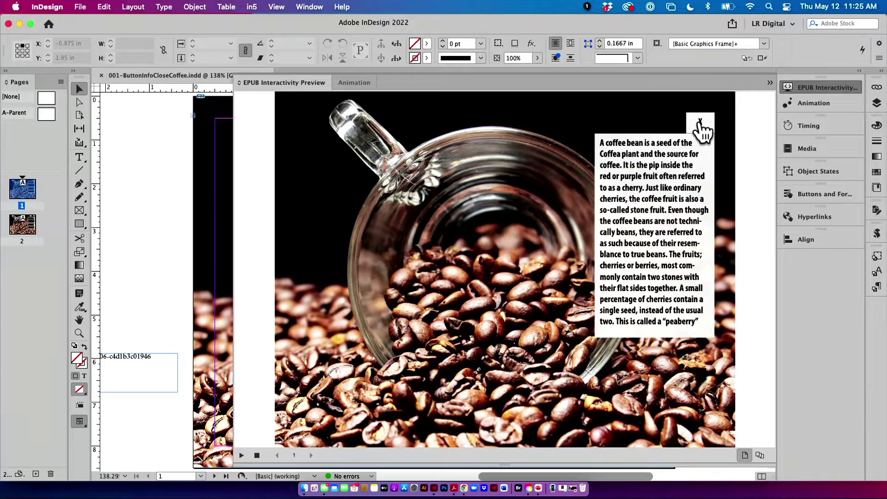
left_click(700, 123)
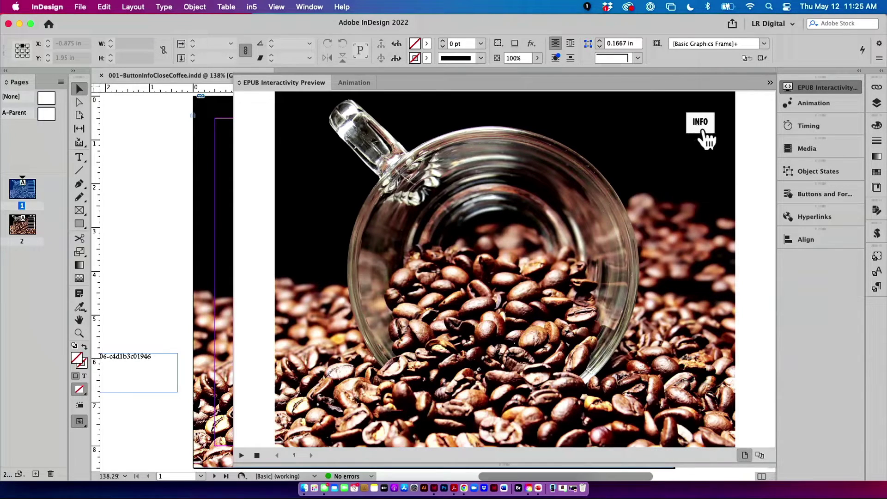
left_click(705, 130)
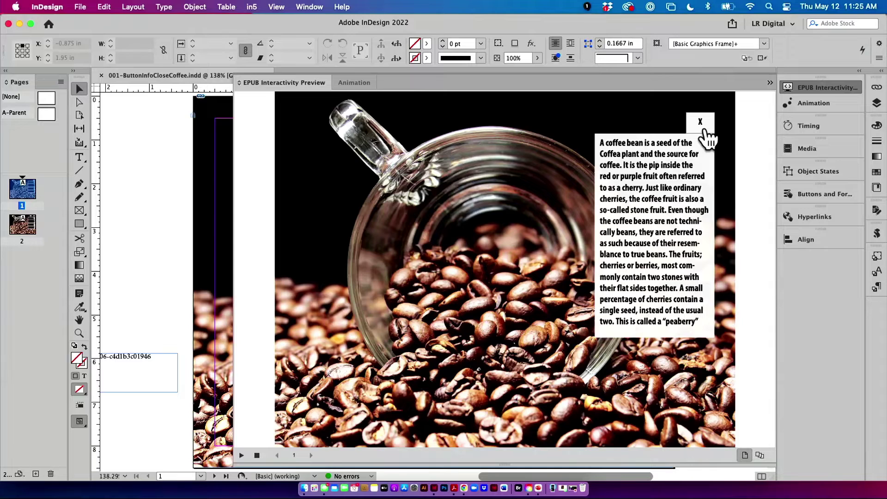
left_click(705, 132)
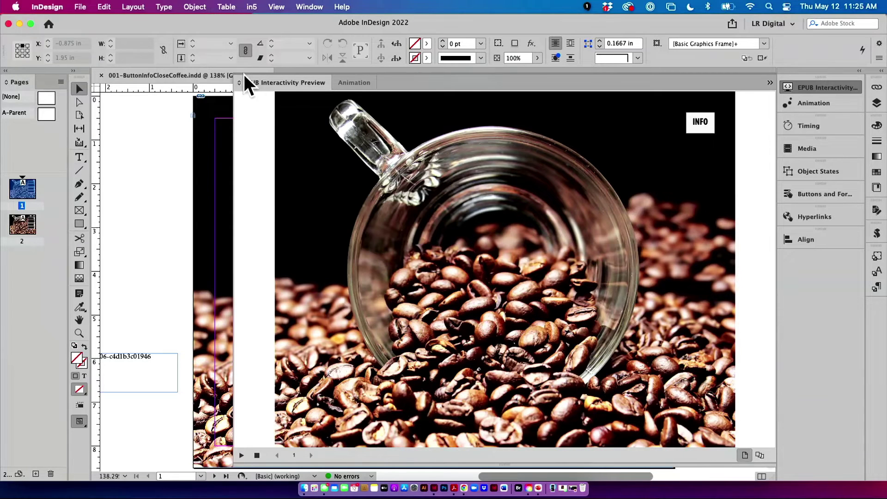
- Close the preview, go to page 2 and select the INFO box
left_click(272, 85)
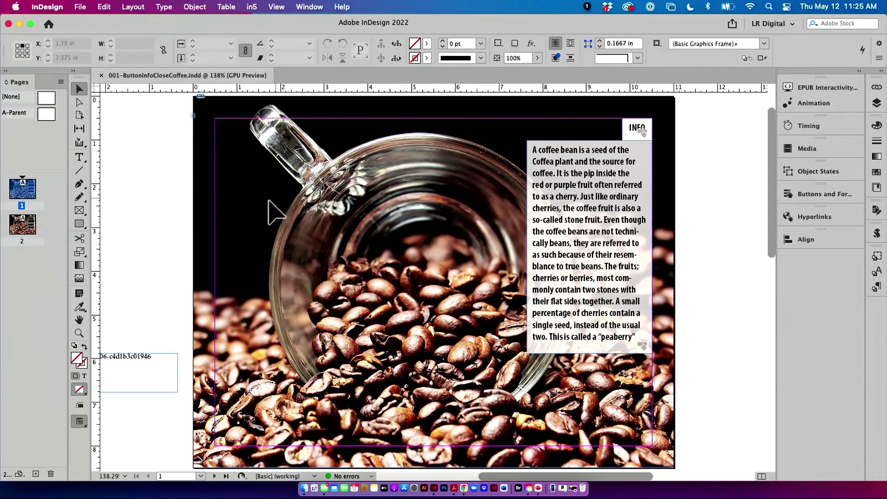
double_click(22, 225)
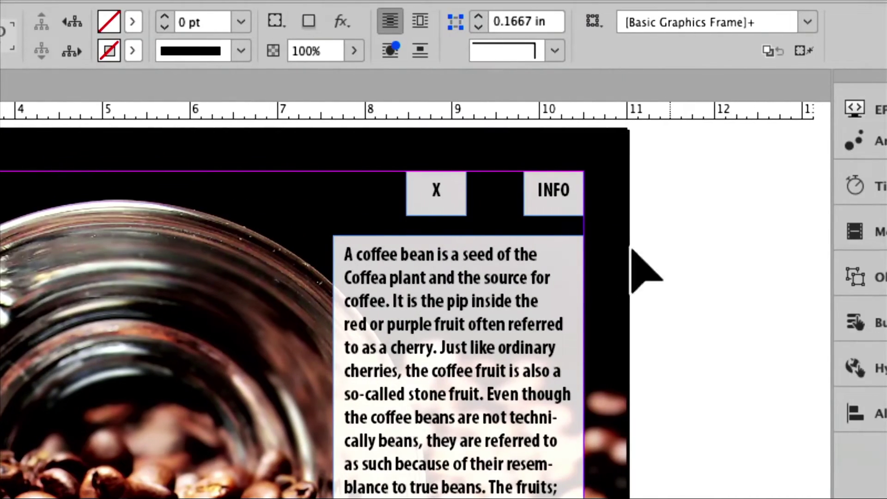
left_click(493, 257)
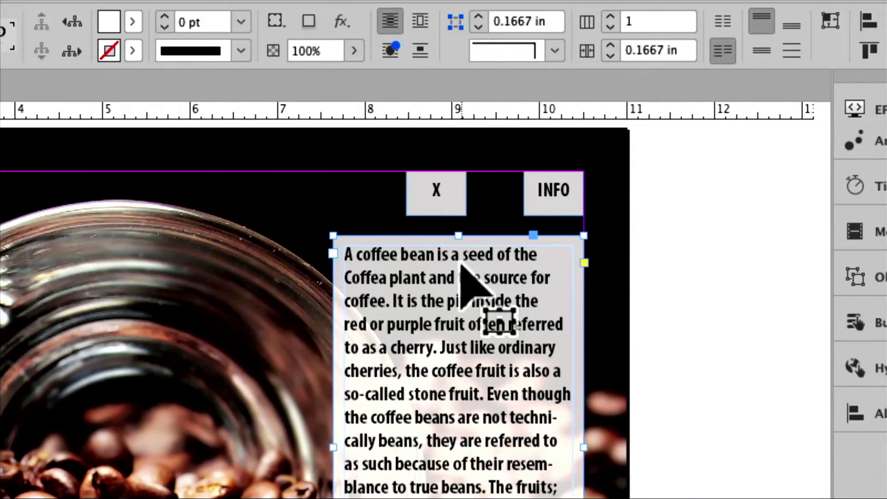
left_click(448, 201)
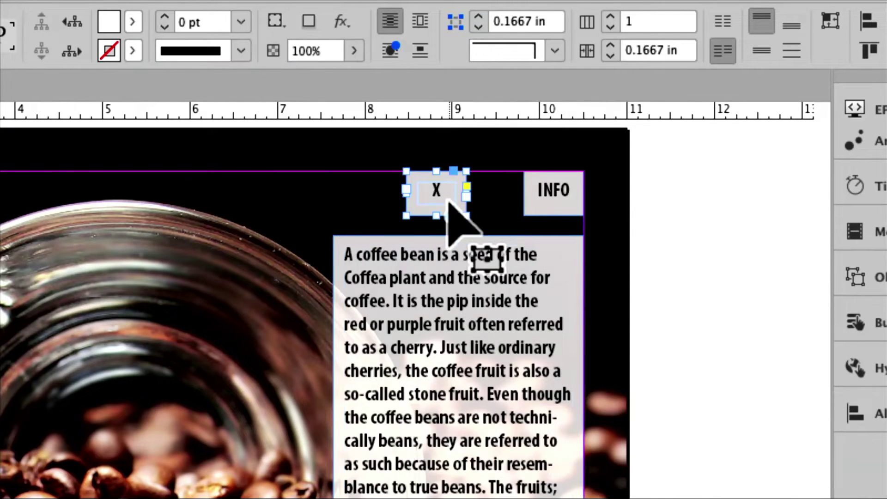
left_click(554, 203)
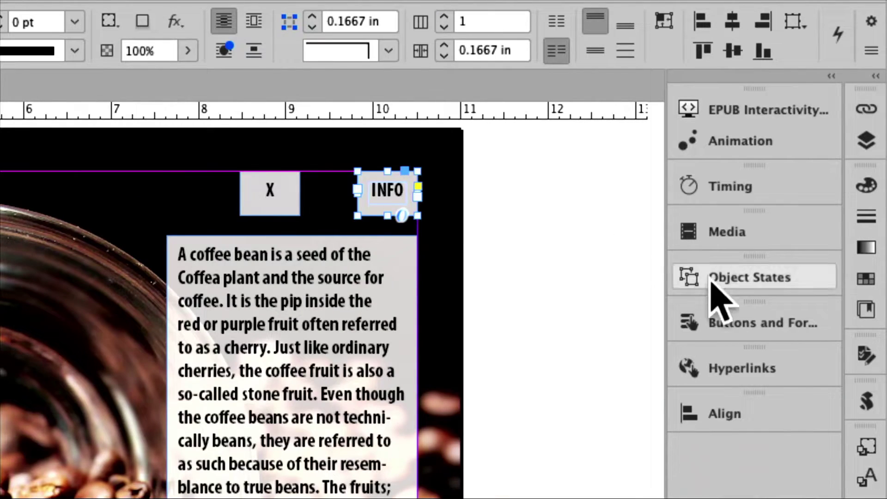
- Move the Buttons and Forms panel higher in the dock and show its settings with INFO in view
left_click_drag(739, 324, 741, 141)
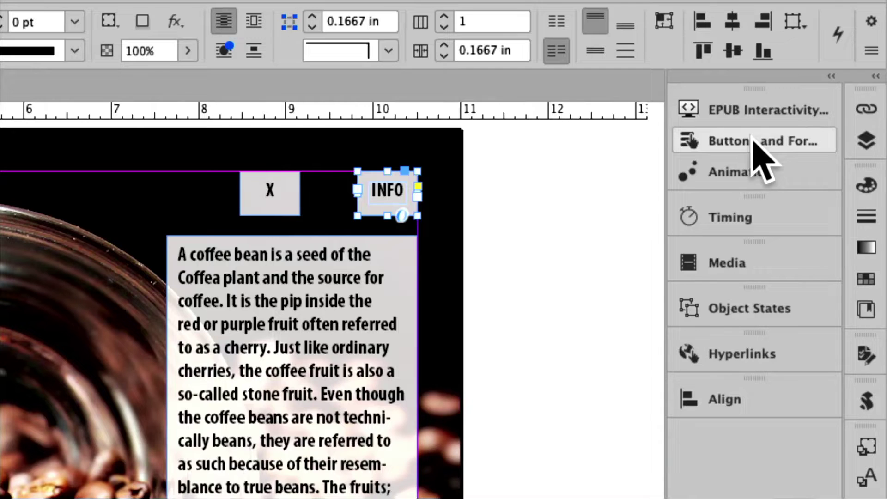
left_click(757, 152)
left_click(757, 148)
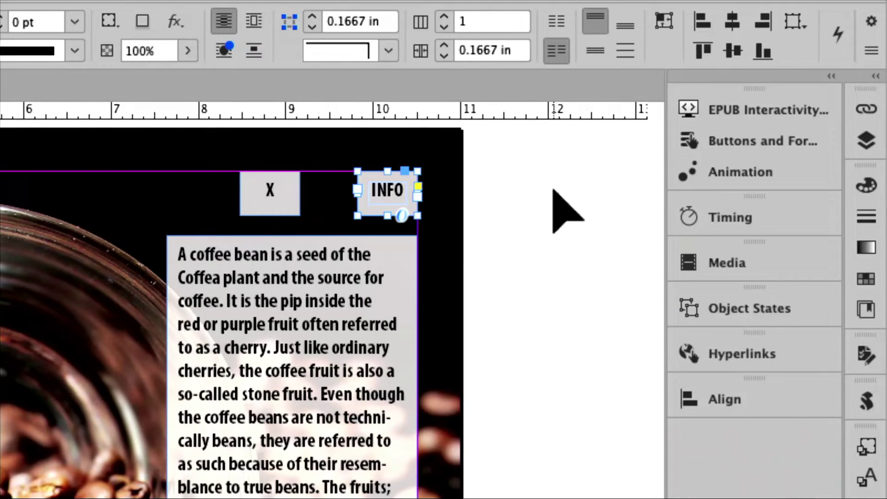
left_click_drag(540, 194, 386, 184)
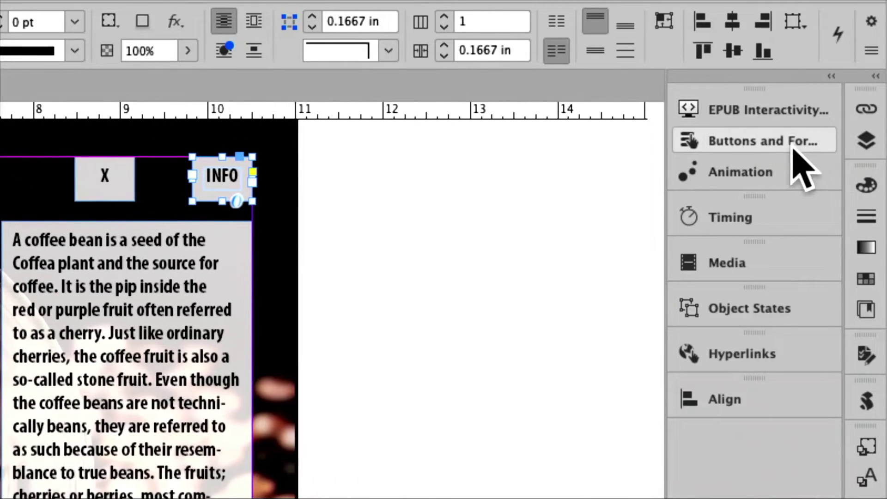
left_click(767, 148)
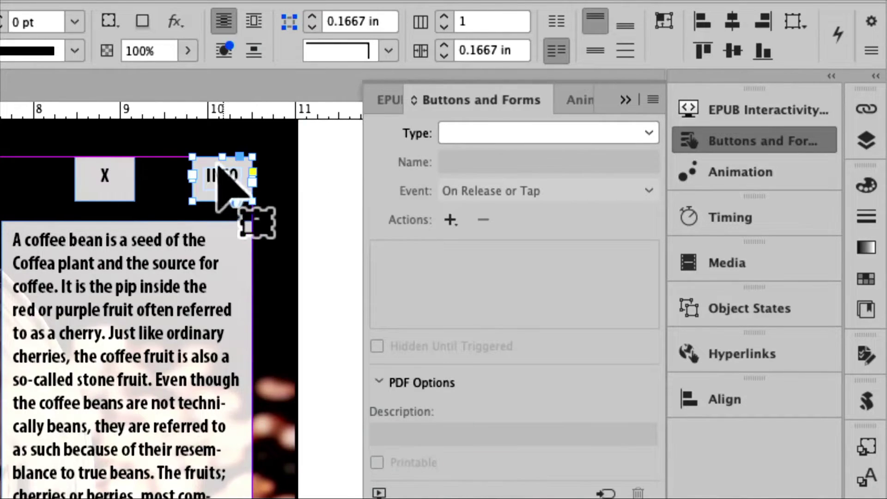
- Set the INFO box's type to Button and name it 'INFO to open the caption'
left_click(466, 132)
left_click(491, 158)
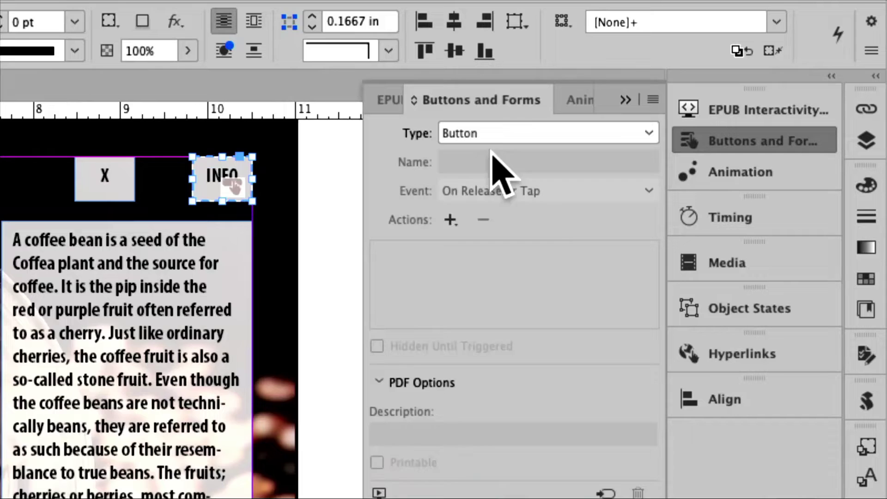
left_click(525, 159)
left_click_drag(525, 159, 434, 151)
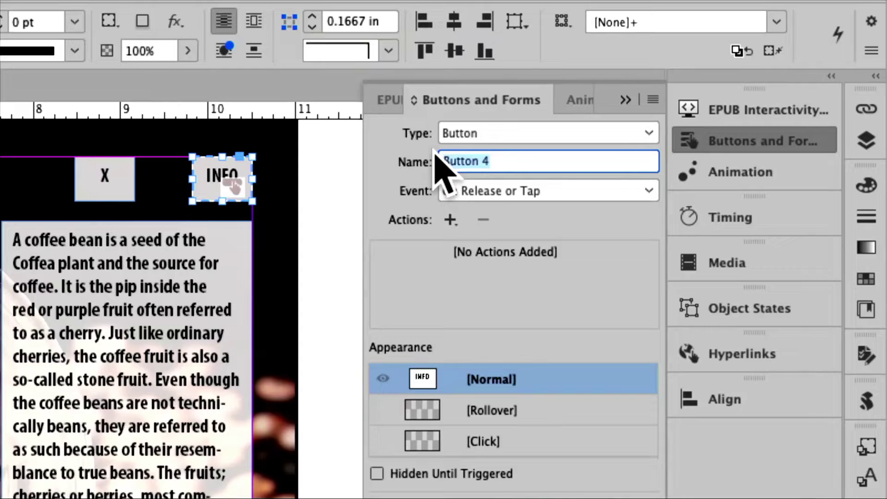
type("IN")
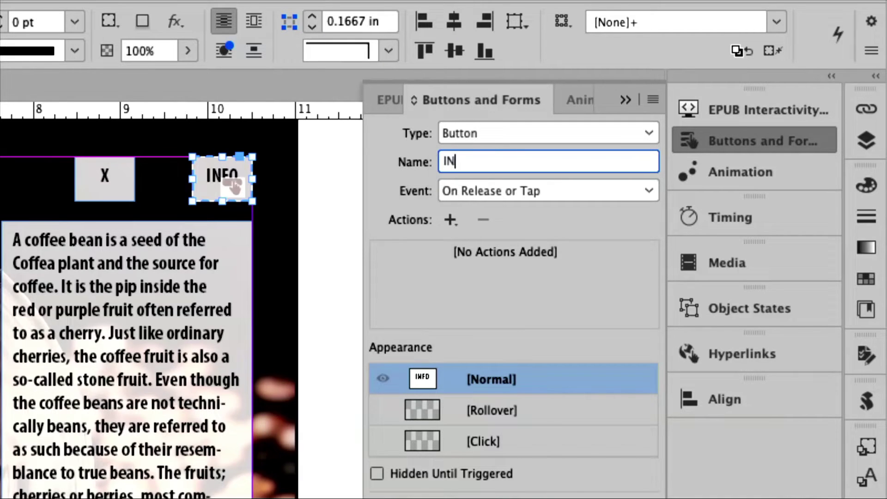
type("FO to open the captions")
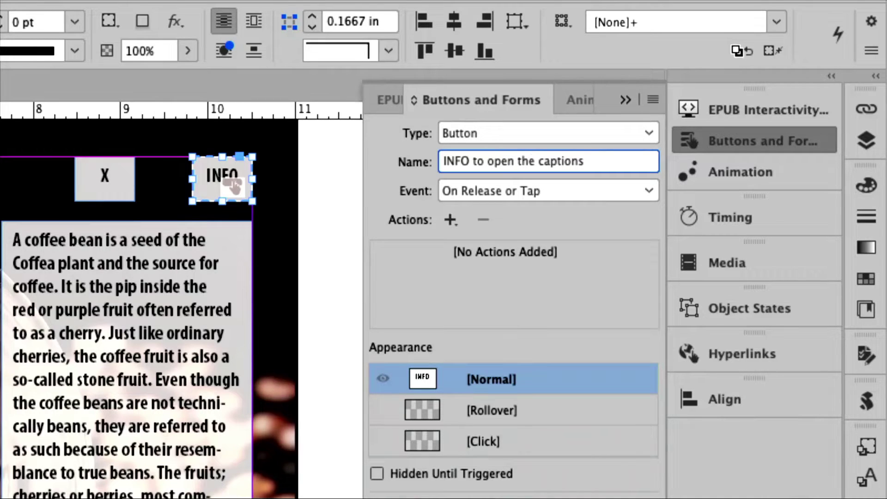
key("BackSpace")
key("Return")
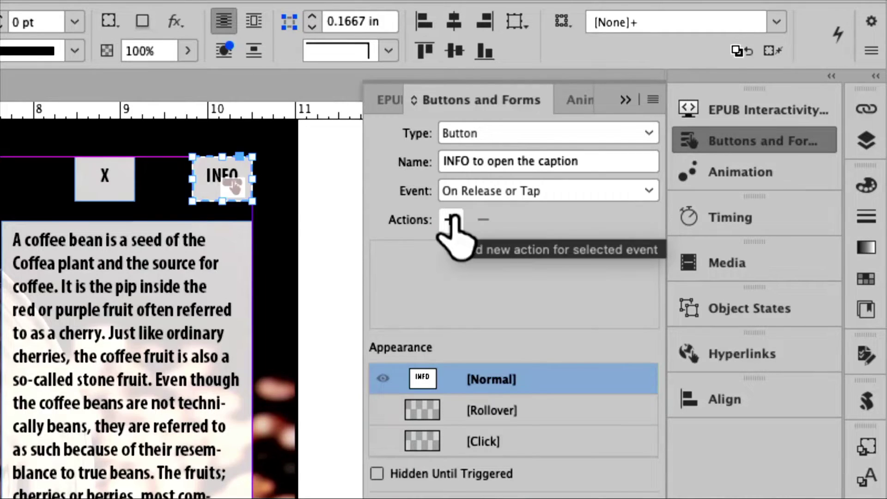
- Make the X box a button named 'close'
left_click(107, 178)
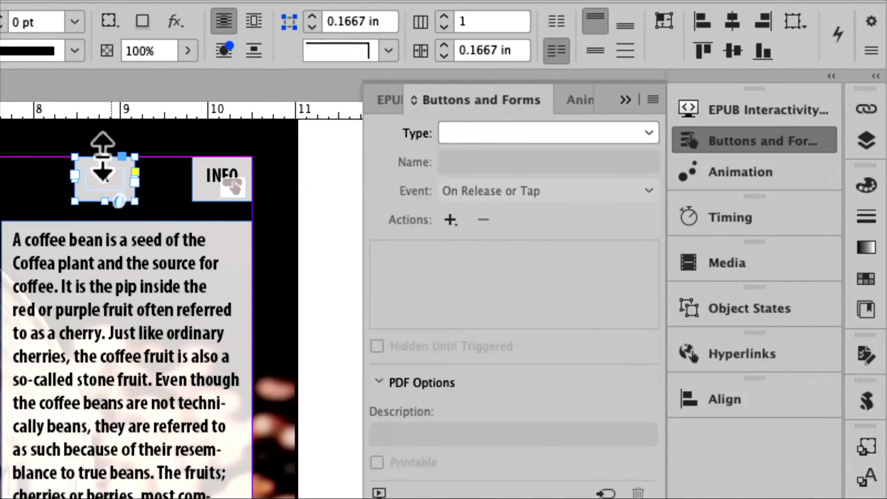
left_click(446, 137)
left_click(473, 157)
left_click(442, 162)
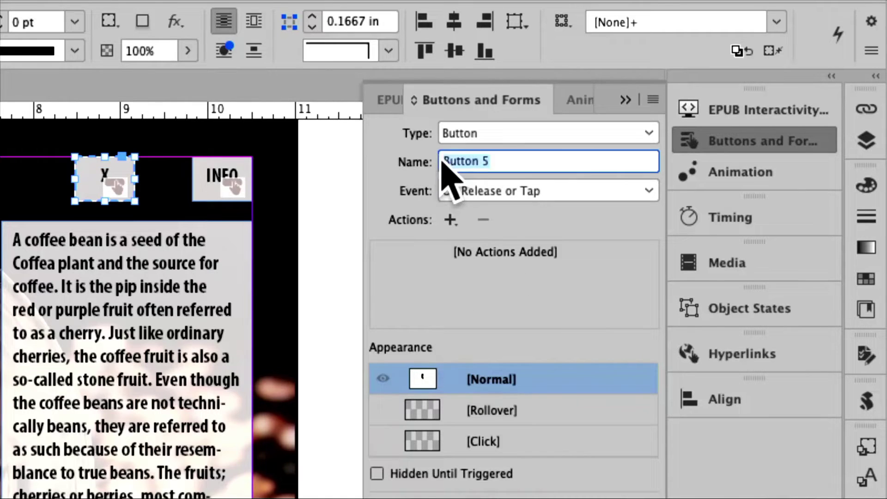
type("close")
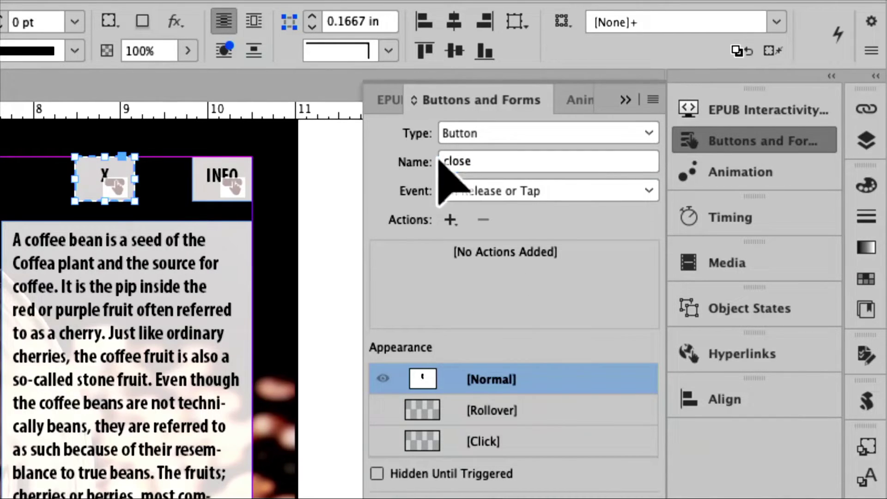
- Make the caption text frame a button named 'caption', then reselect the INFO button
left_click(218, 307)
left_click(491, 135)
left_click(488, 154)
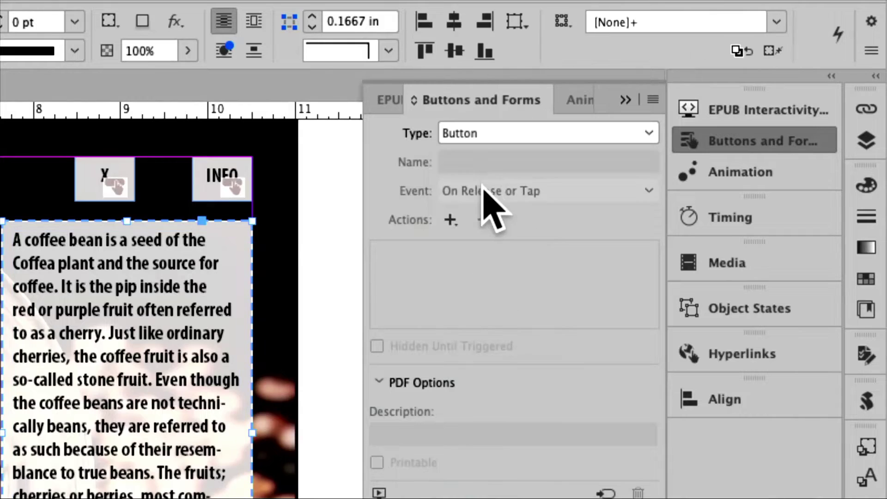
left_click(444, 163)
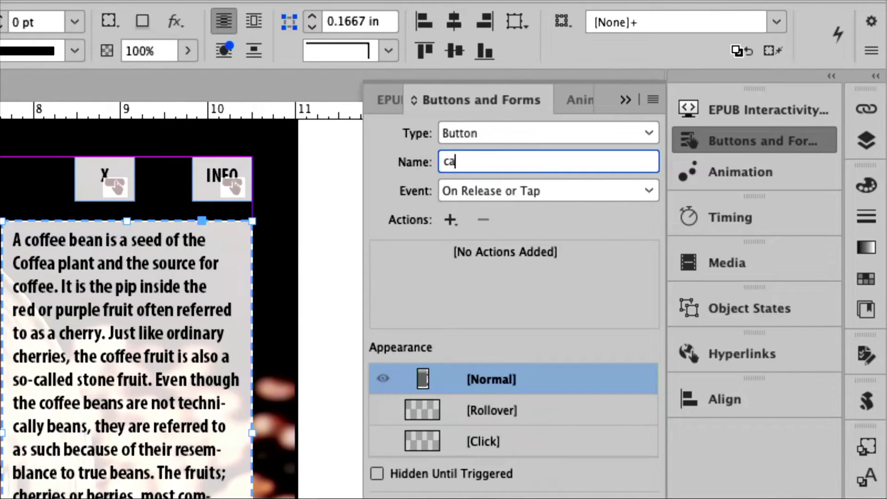
type("ption")
key("Return")
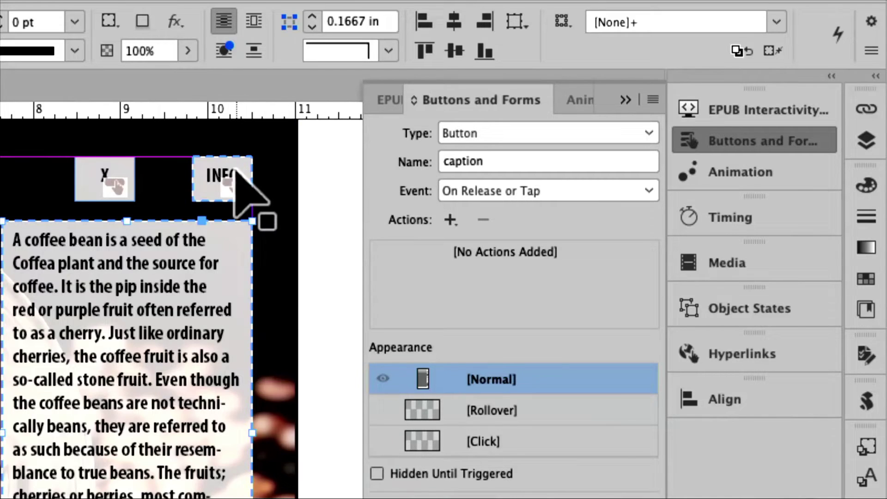
left_click(240, 182)
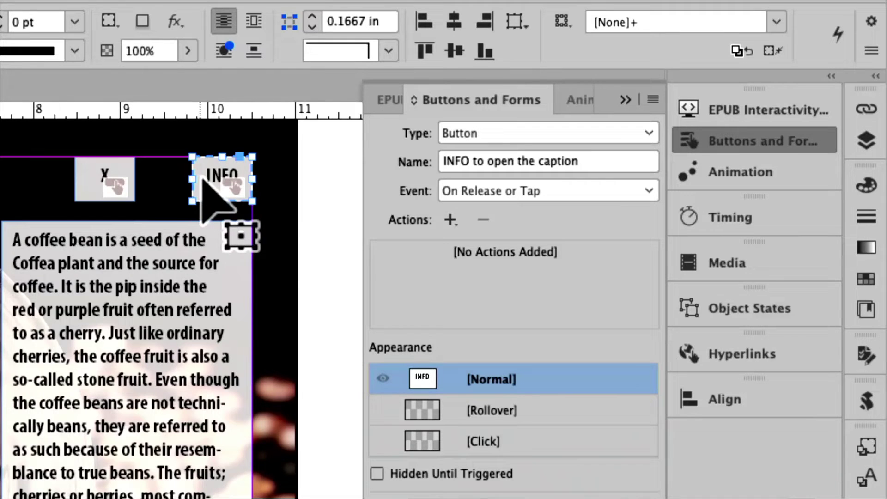
- Add a Show/Hide Buttons and Forms action to INFO: show caption and close, hide INFO
left_click(451, 221)
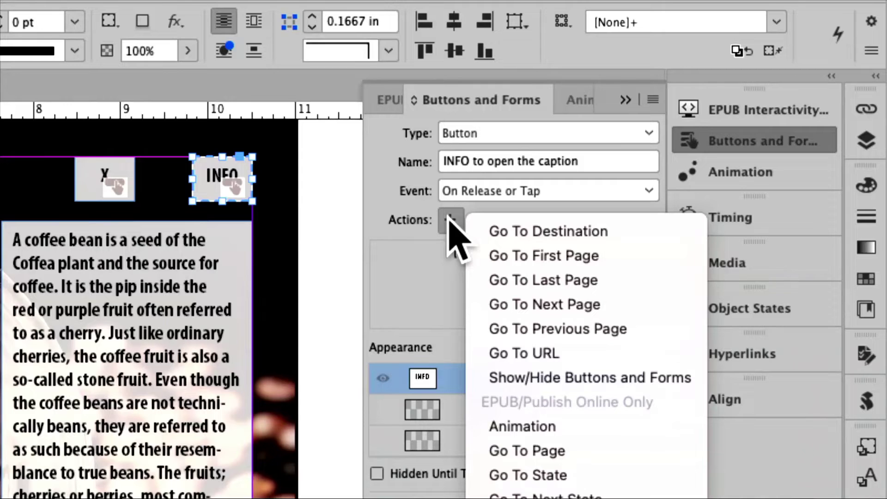
left_click(571, 378)
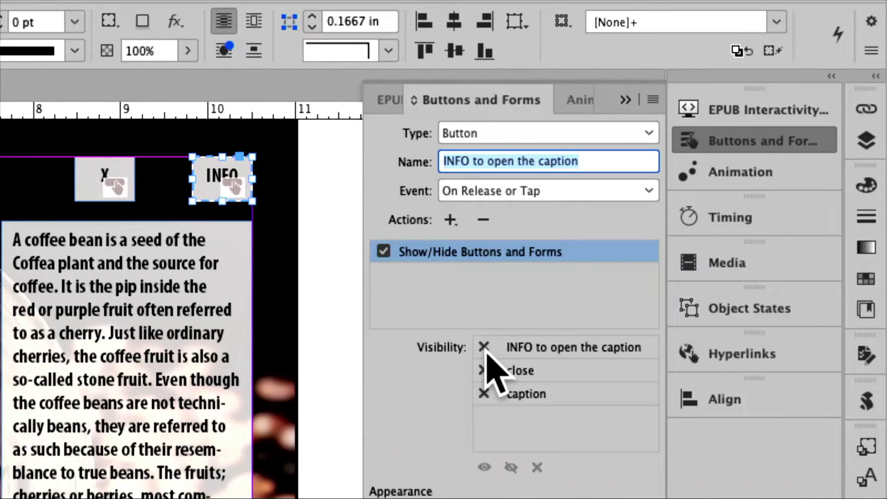
left_click(484, 393)
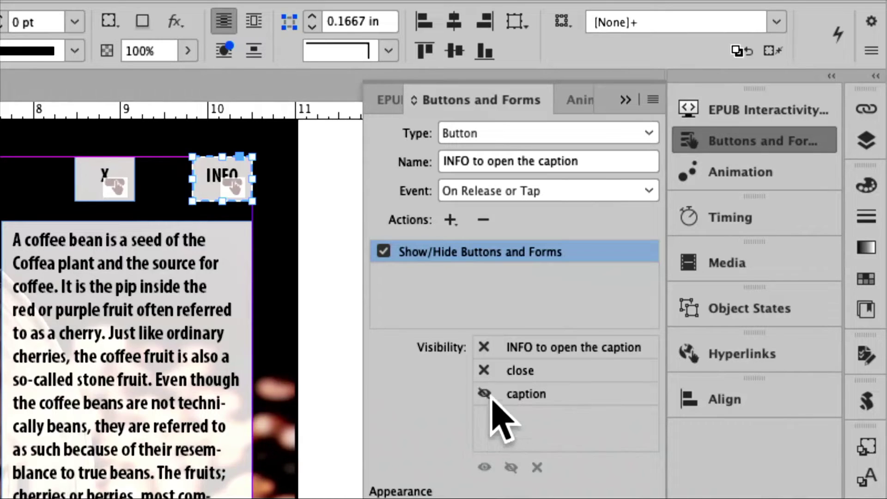
left_click(485, 393)
left_click(485, 393)
left_click(485, 393)
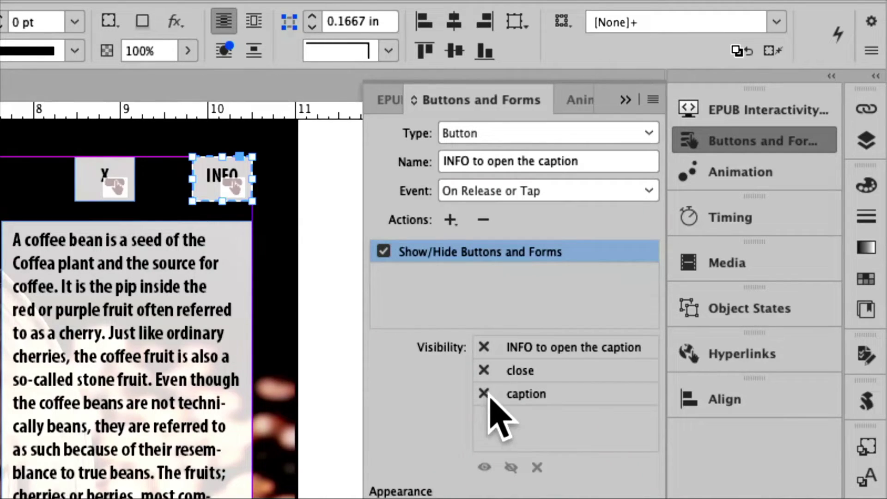
left_click(484, 393)
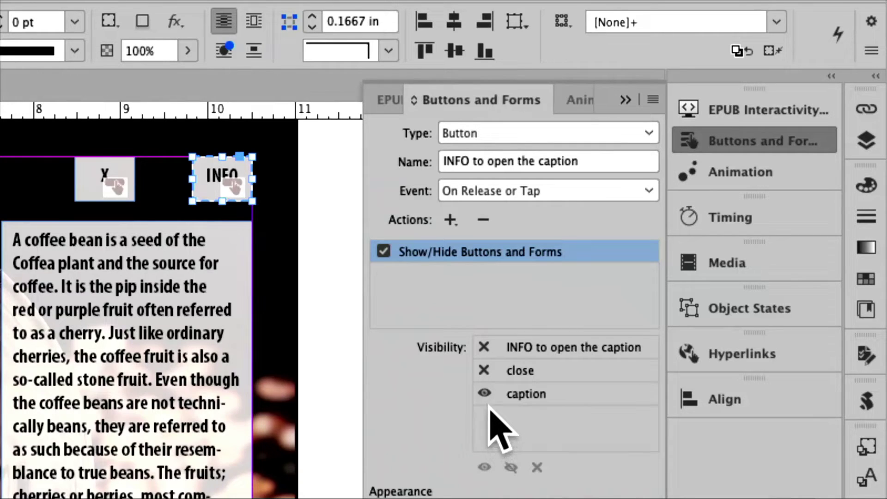
left_click(485, 396)
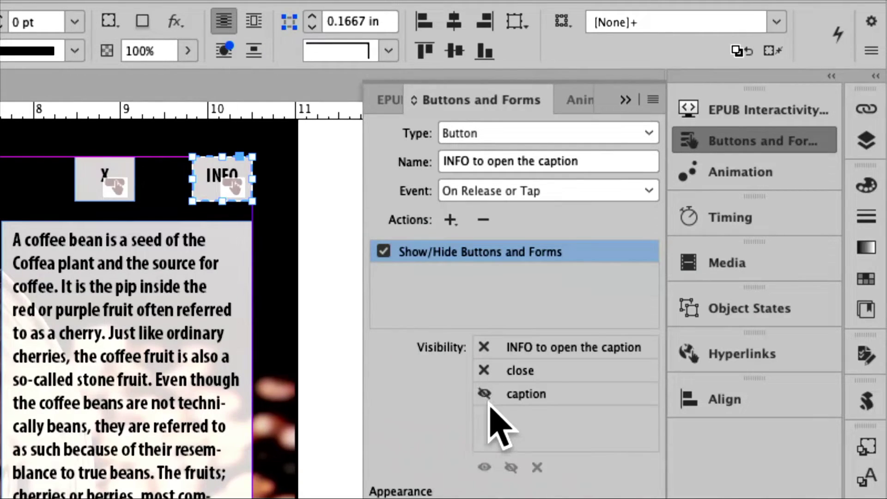
left_click(486, 396)
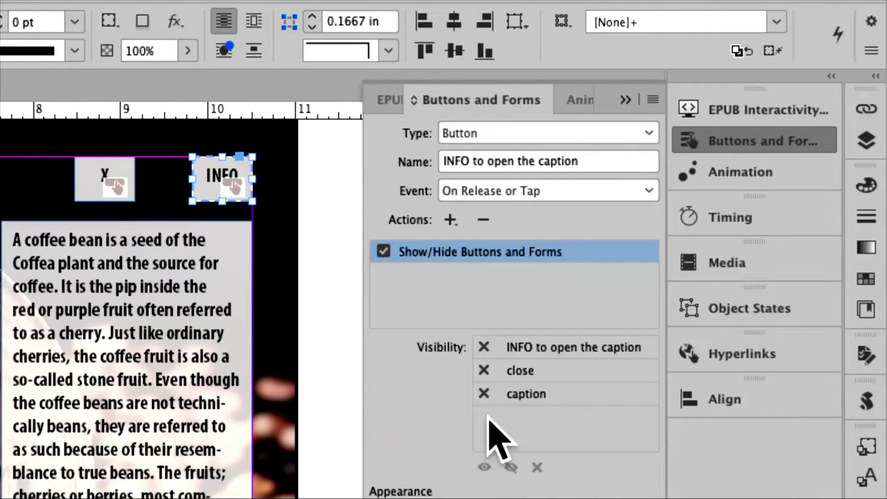
left_click(483, 394)
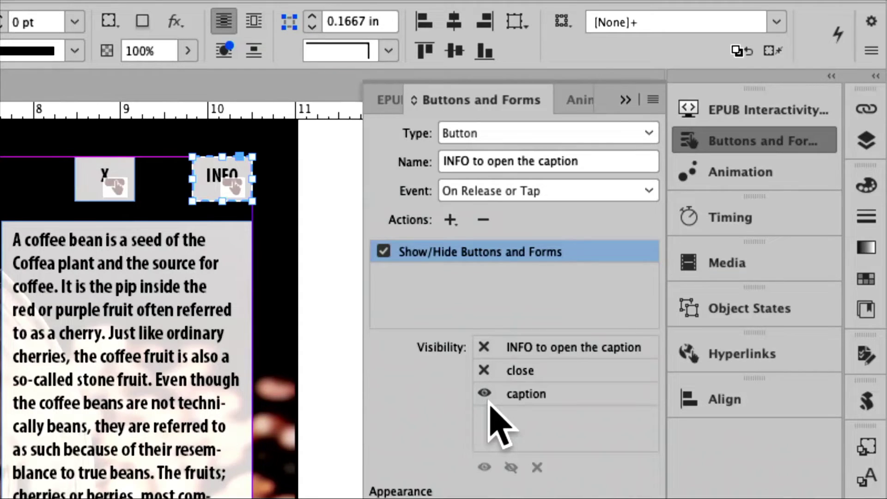
left_click(484, 371)
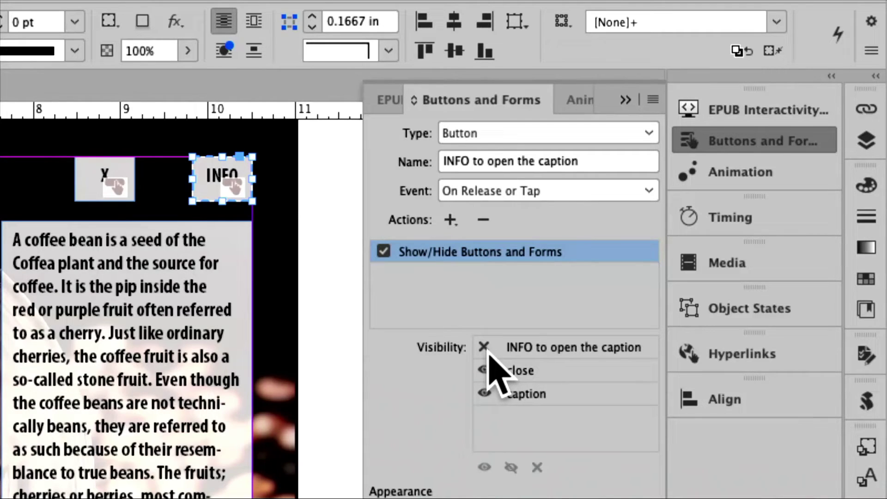
left_click(485, 349)
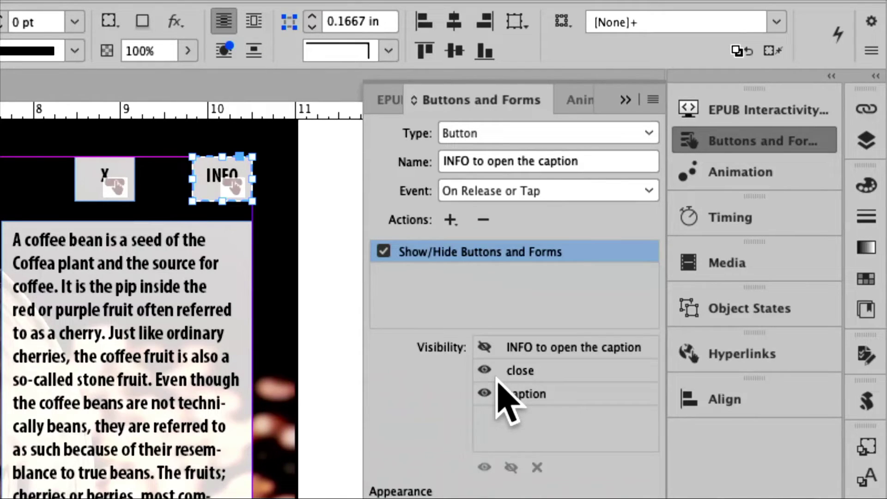
- Give the X button a Show/Hide action: show INFO, hide close and caption
left_click(119, 190)
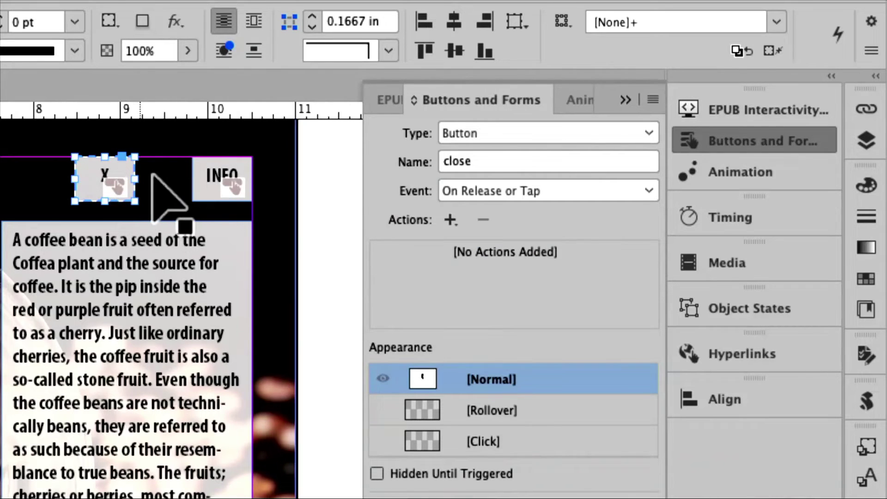
left_click(451, 219)
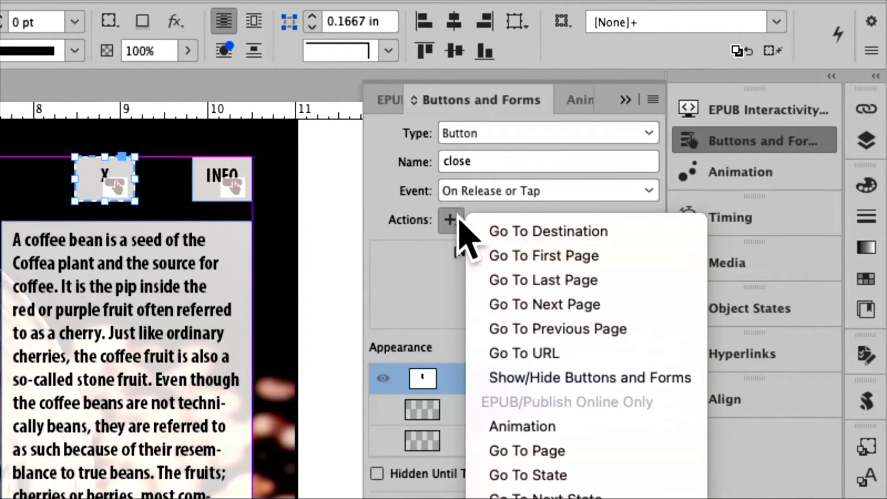
left_click(588, 379)
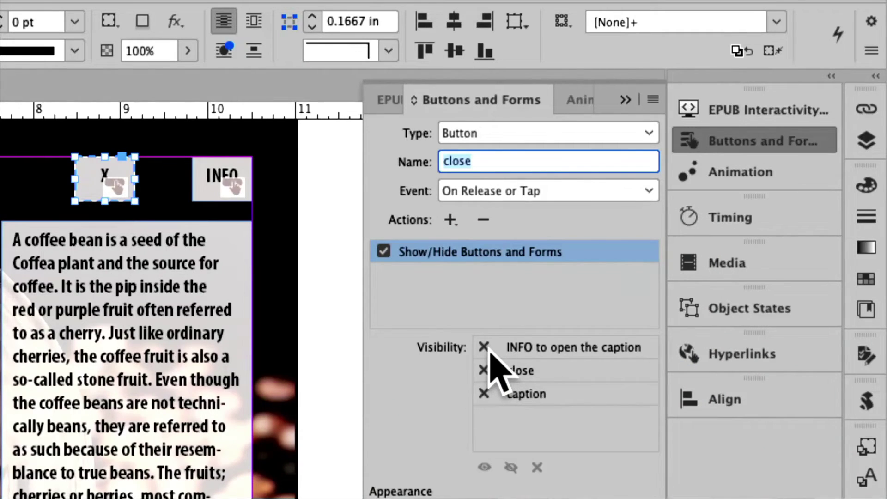
left_click(485, 347)
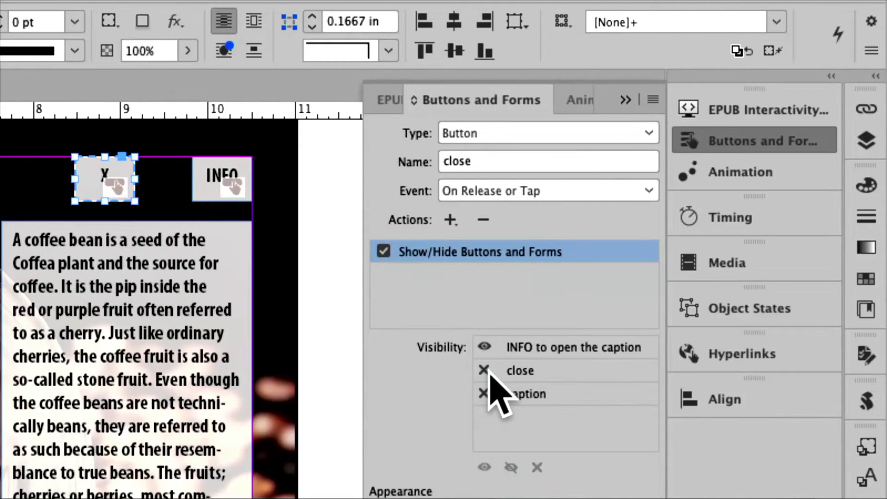
left_click(488, 373)
left_click(488, 373)
left_click(488, 397)
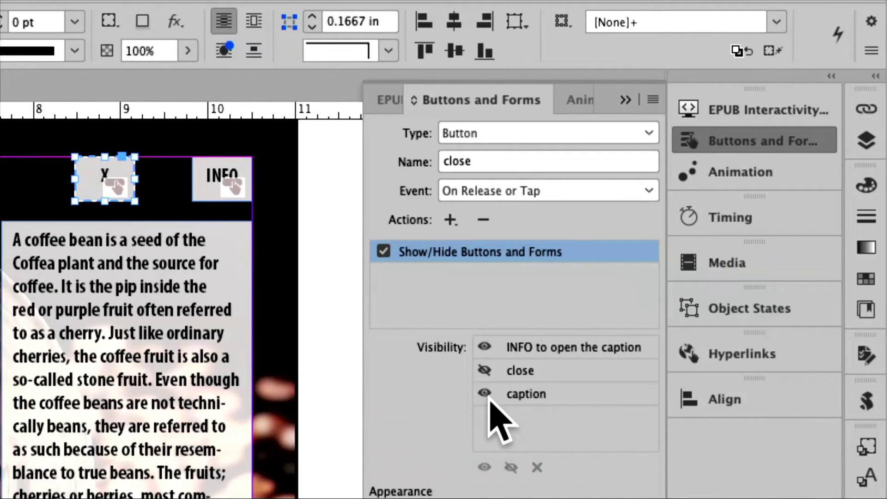
left_click(488, 397)
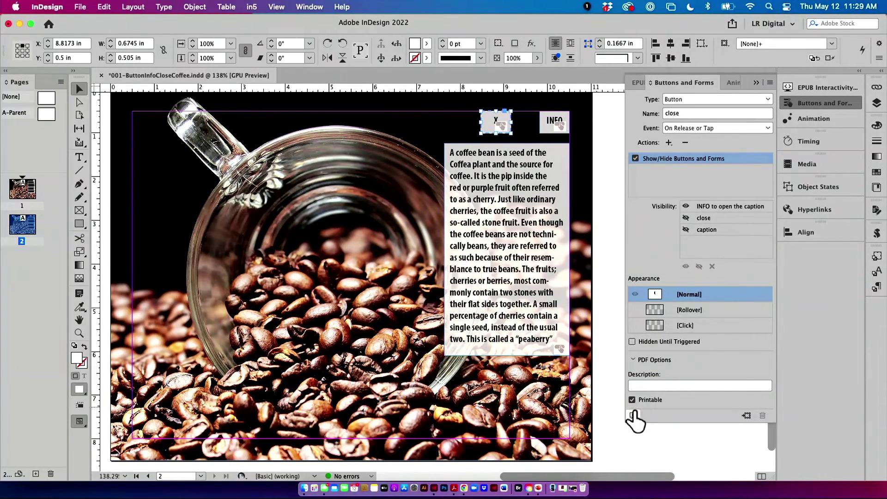
- Play the interactivity preview, toggle the caption with INFO, X and INFO, then close it
left_click(632, 415)
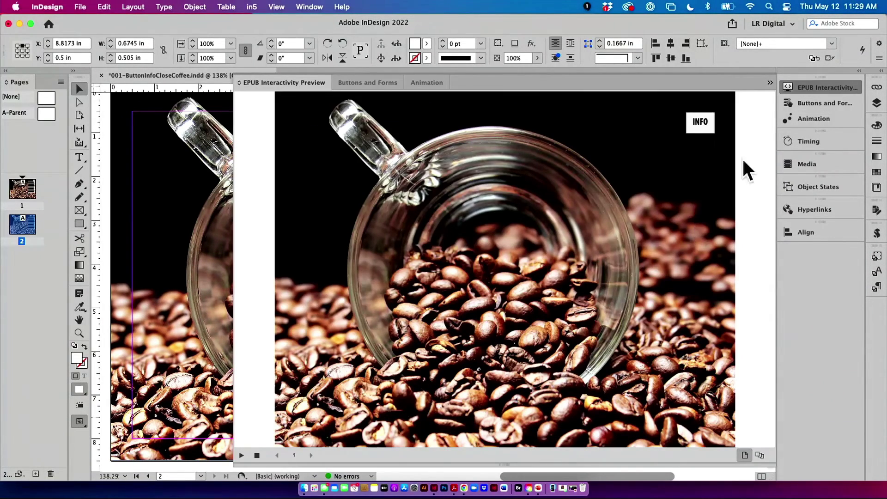
left_click(241, 455)
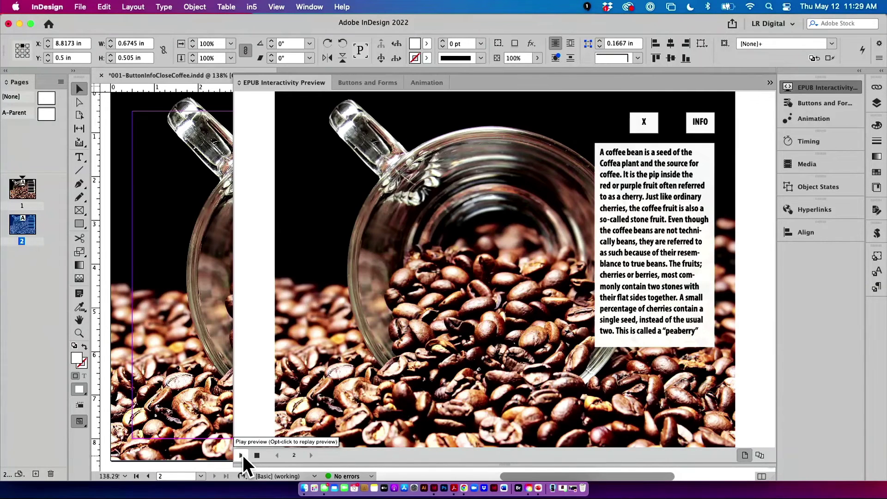
left_click(704, 123)
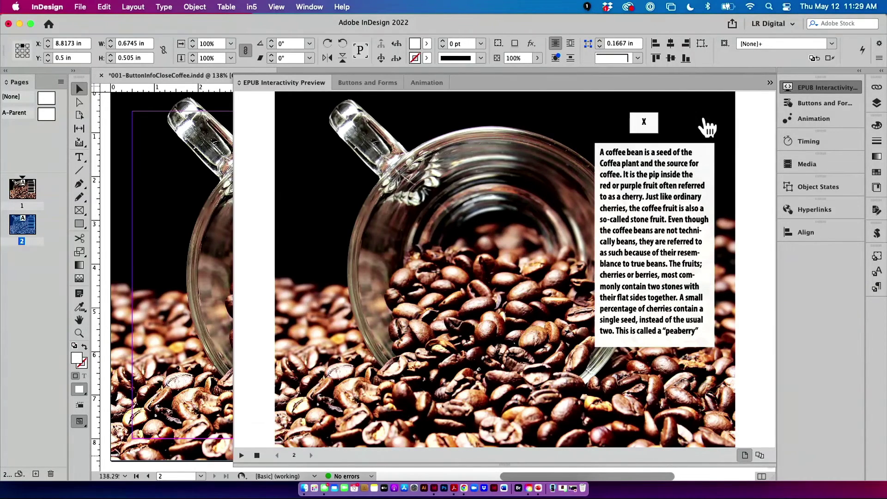
left_click(645, 121)
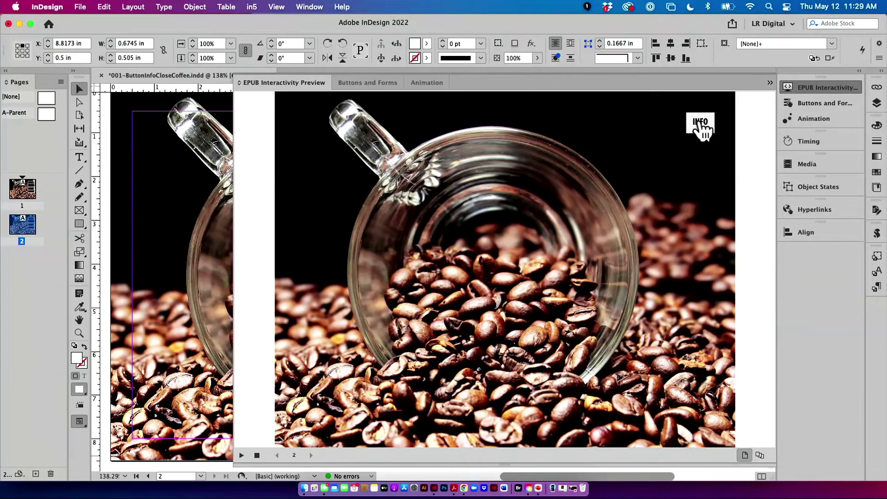
left_click(700, 122)
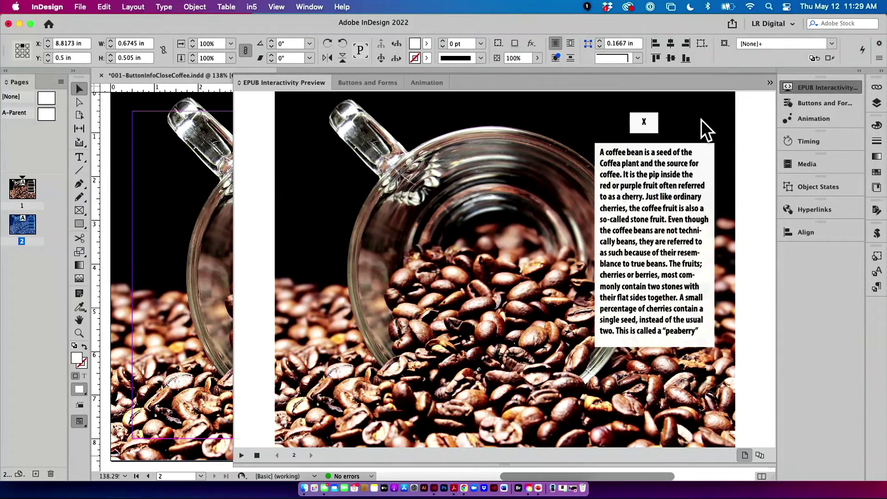
left_click(295, 85)
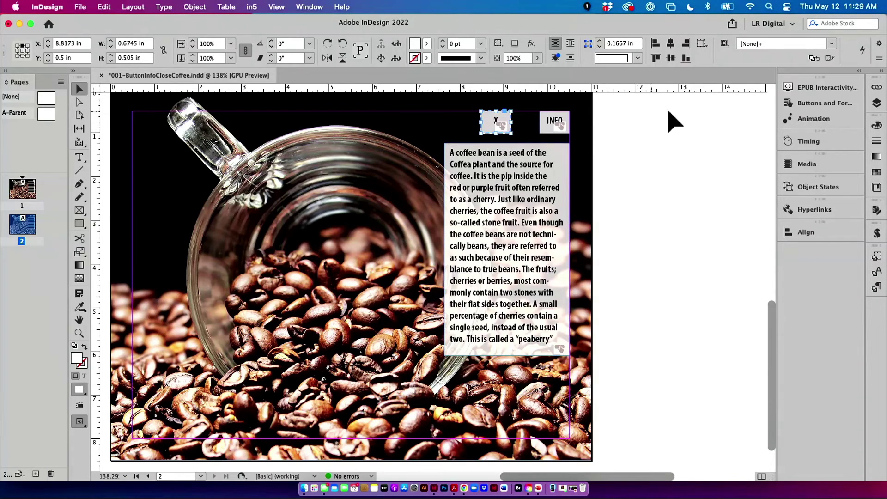
- Set the close button and the caption frame to Hidden Until Triggered
left_click(812, 104)
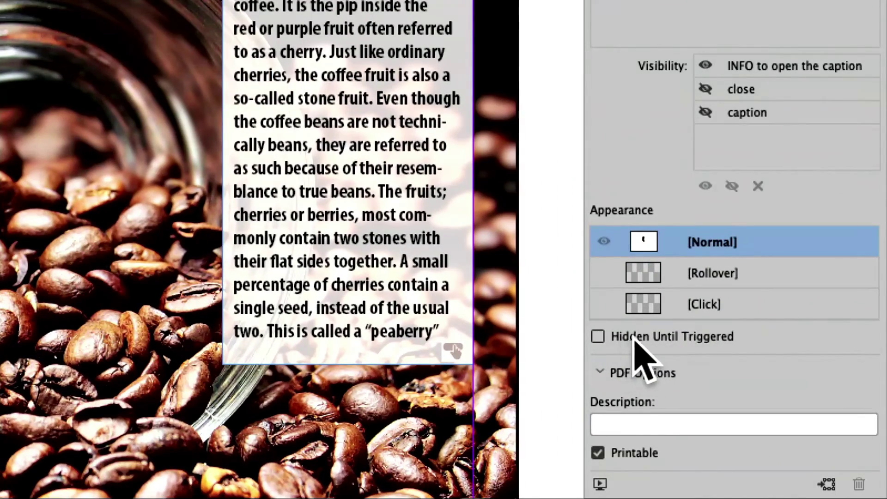
left_click(636, 338)
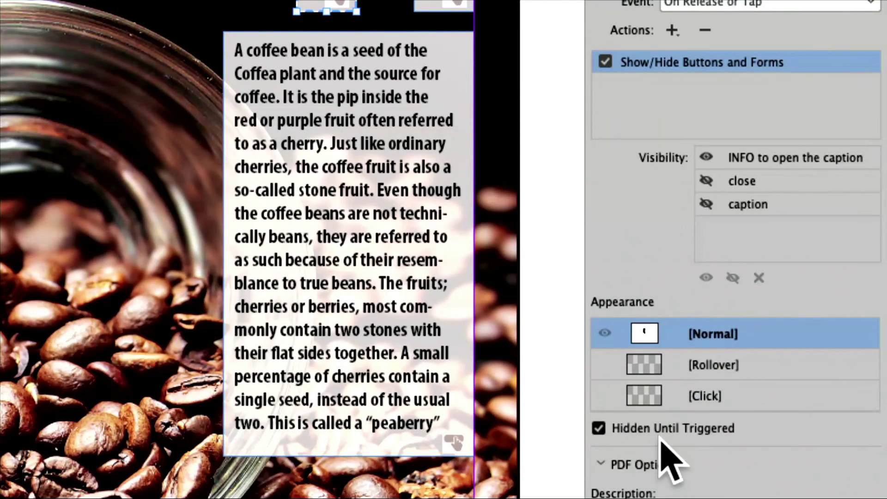
left_click(382, 208)
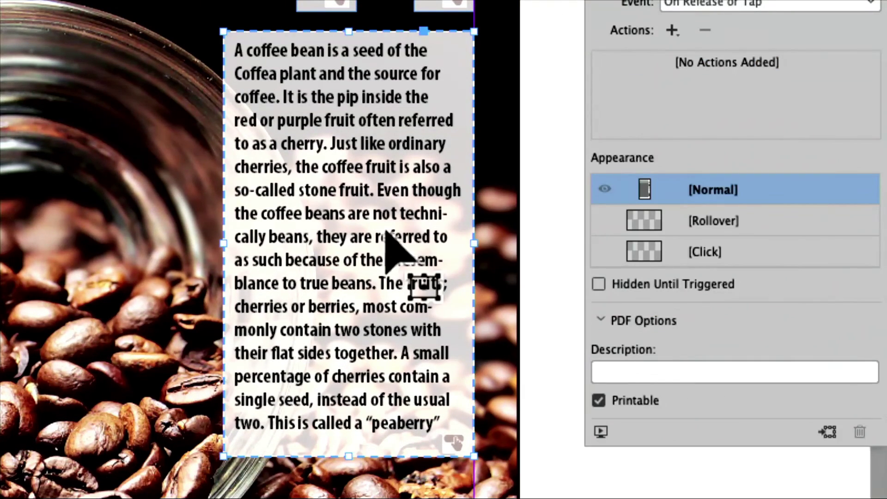
left_click(599, 284)
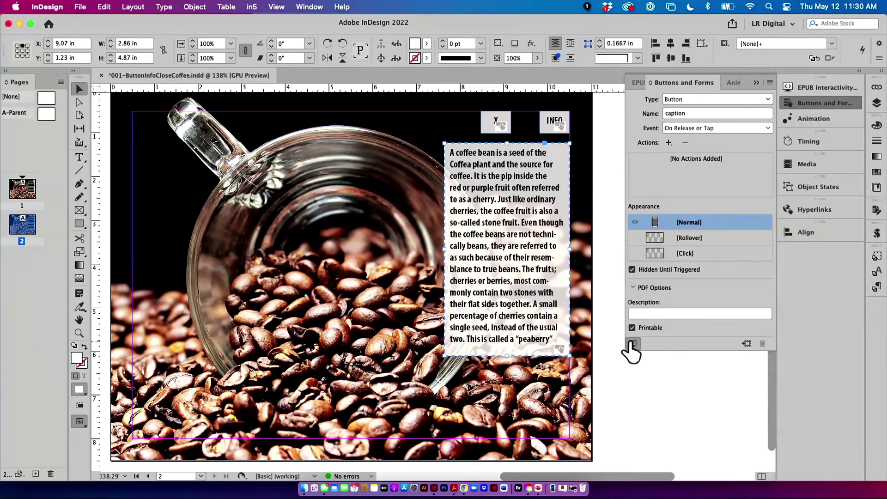
left_click(631, 344)
- Replay the preview, tap INFO to show the caption and X to hide it, then close it
left_click(241, 455)
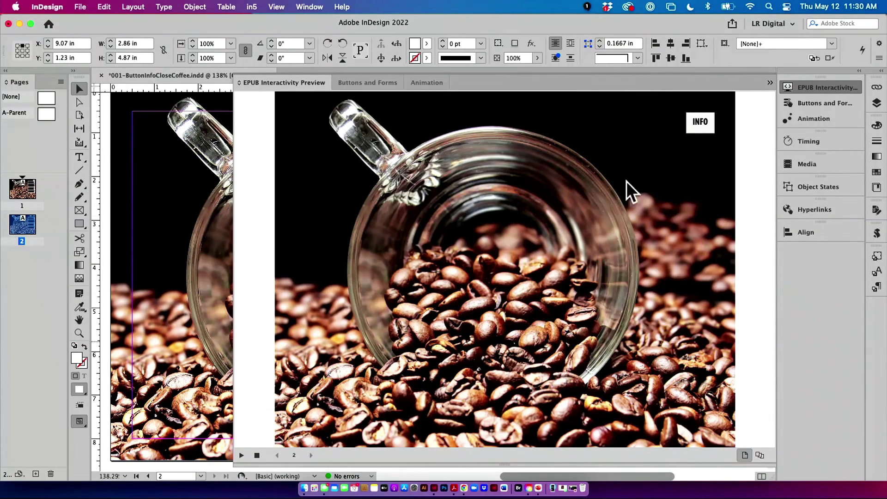
left_click(697, 125)
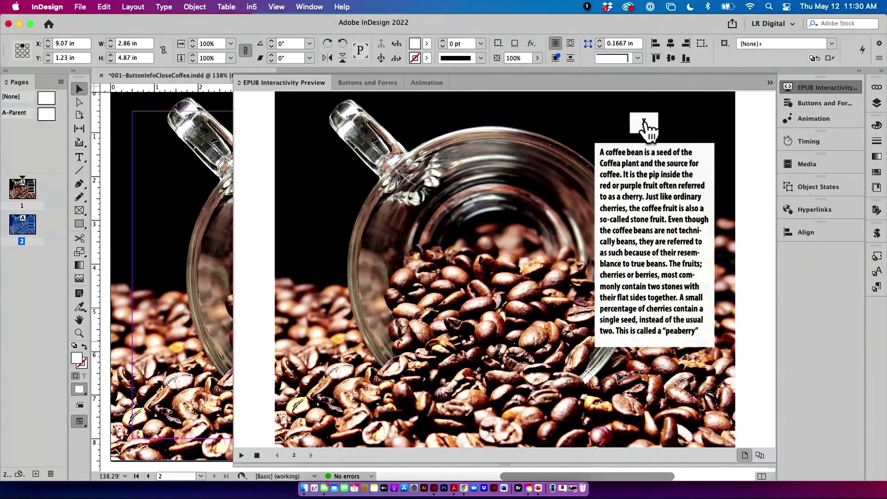
left_click(643, 122)
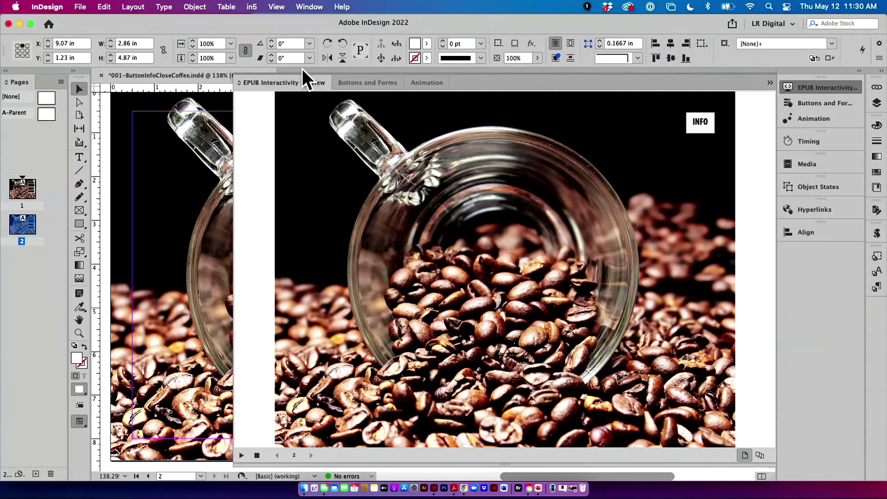
left_click(301, 118)
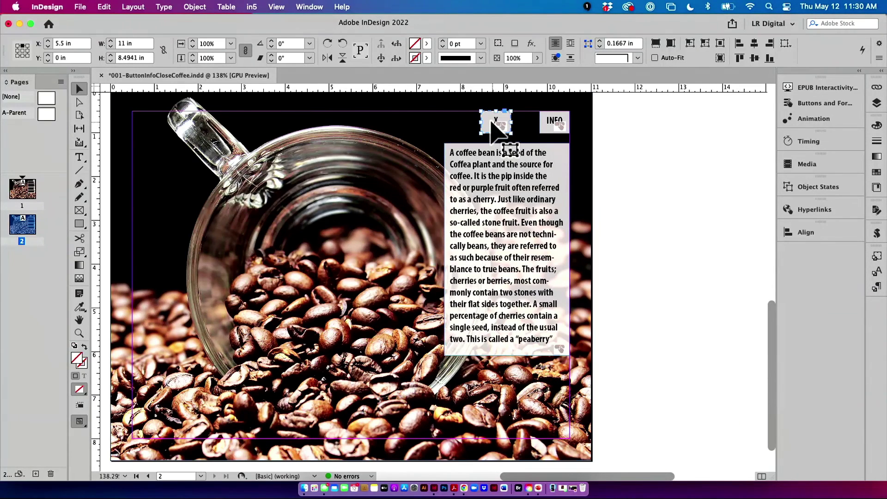
- Place the X button over INFO at 10.1627 in, 0.5 in, then test INFO and X in EPUB Interactivity Preview
left_click_drag(495, 123, 553, 125)
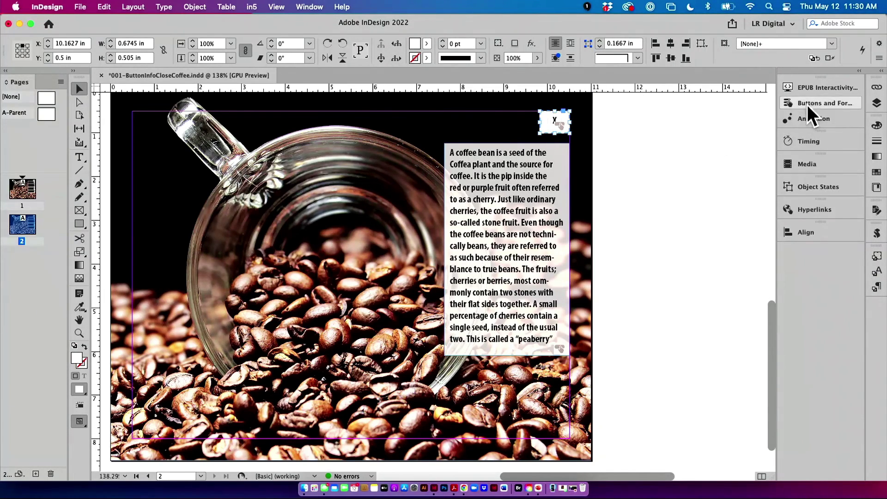
left_click(808, 88)
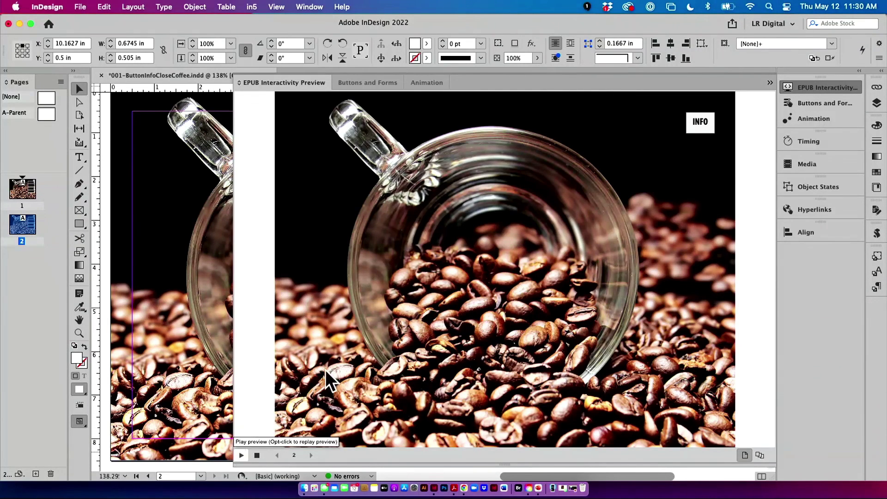
left_click(700, 124)
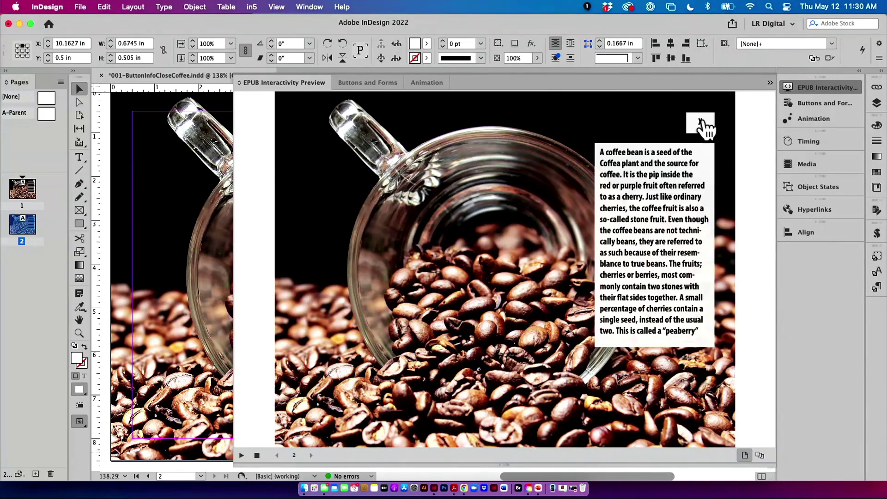
left_click(700, 122)
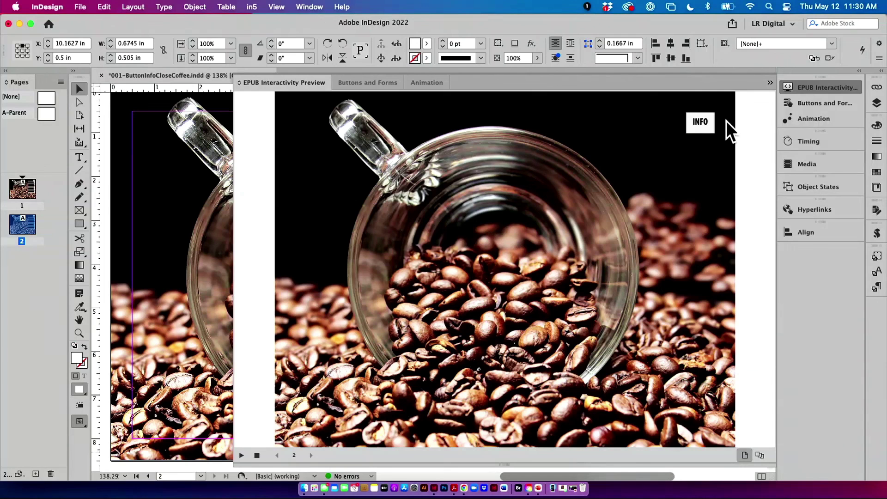